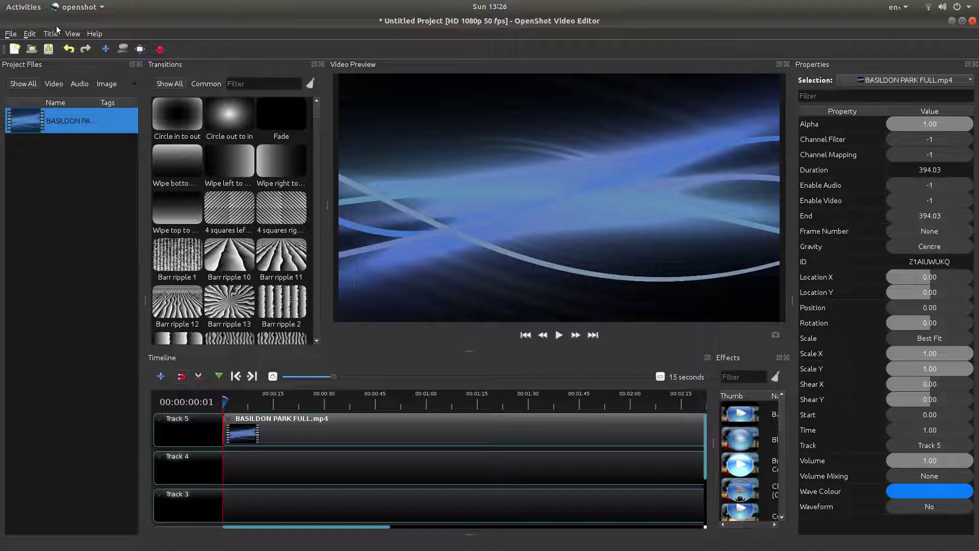
- Mute the BASILDON PARK FULL.mp4 clip by setting its Volume property to 0.00
left_click(74, 35)
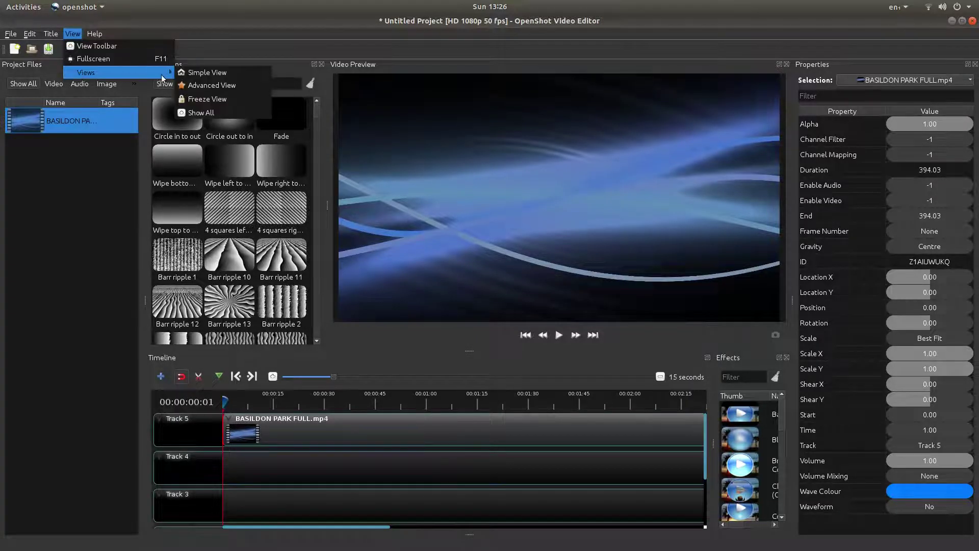
mouse_move(107, 72)
left_click(87, 218)
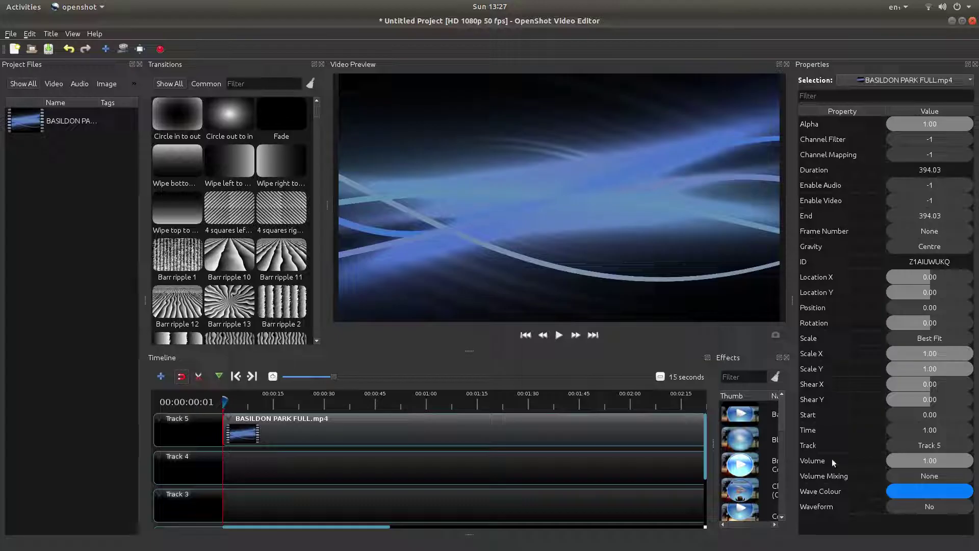
left_click_drag(947, 461, 911, 457)
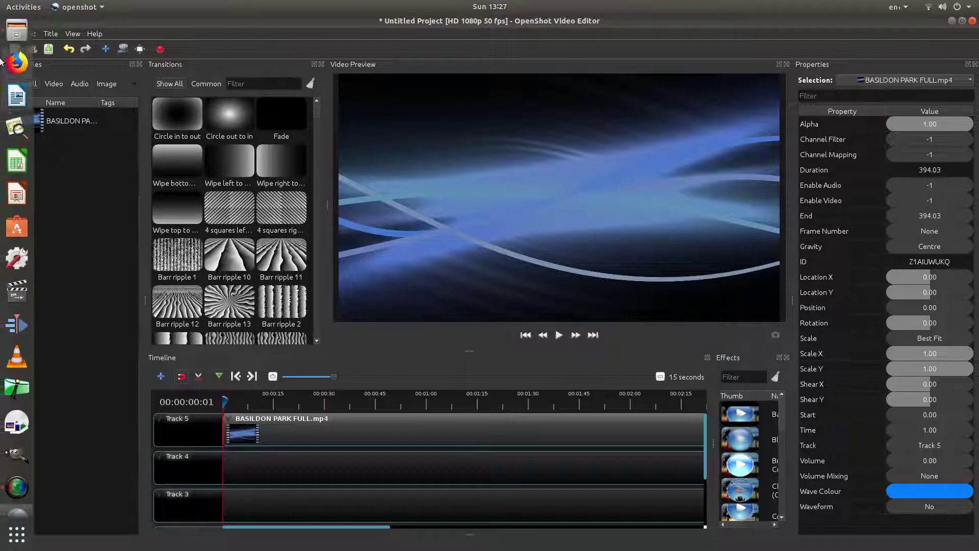
- Select both mp3s in the Music folder and drag them into OpenShot's Project Files
left_click(17, 32)
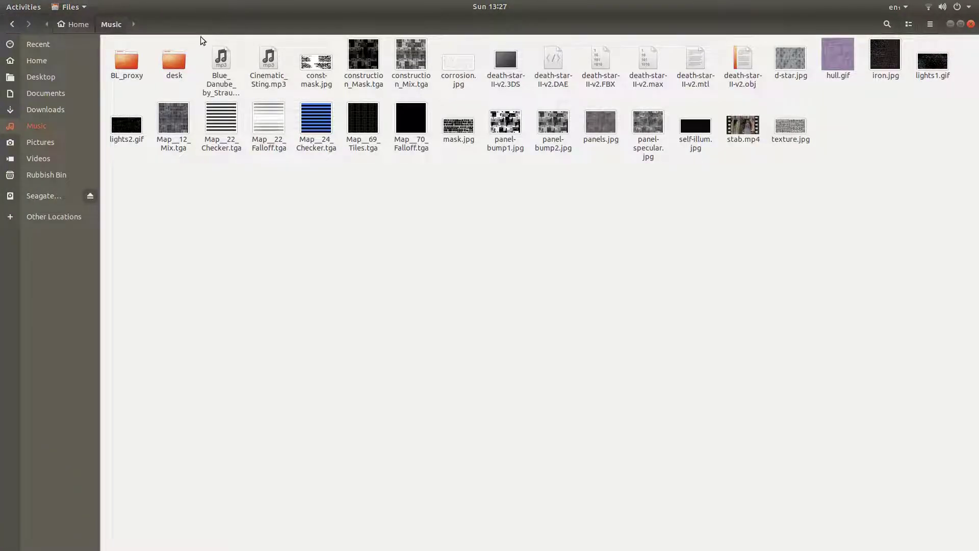
left_click_drag(213, 41, 263, 54)
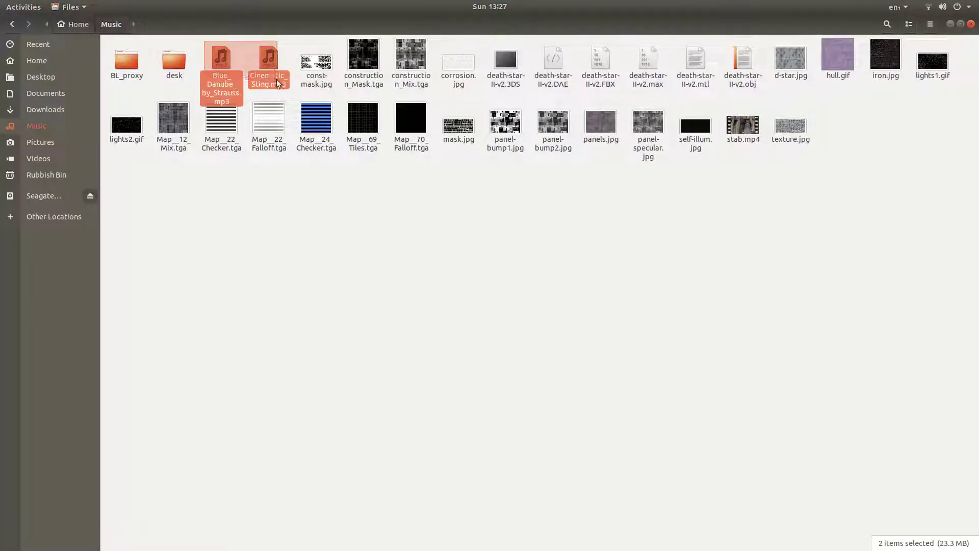
left_click(962, 24)
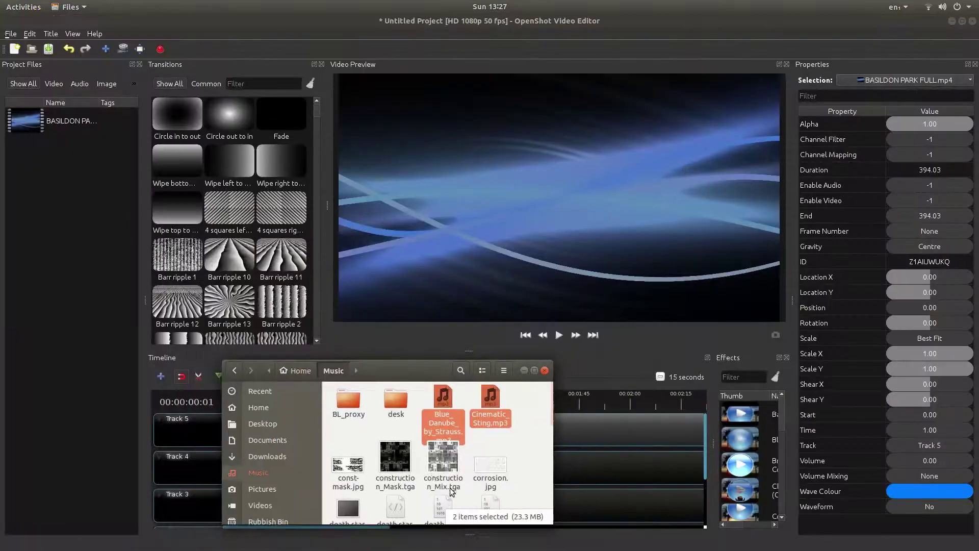
left_click_drag(441, 411, 42, 172)
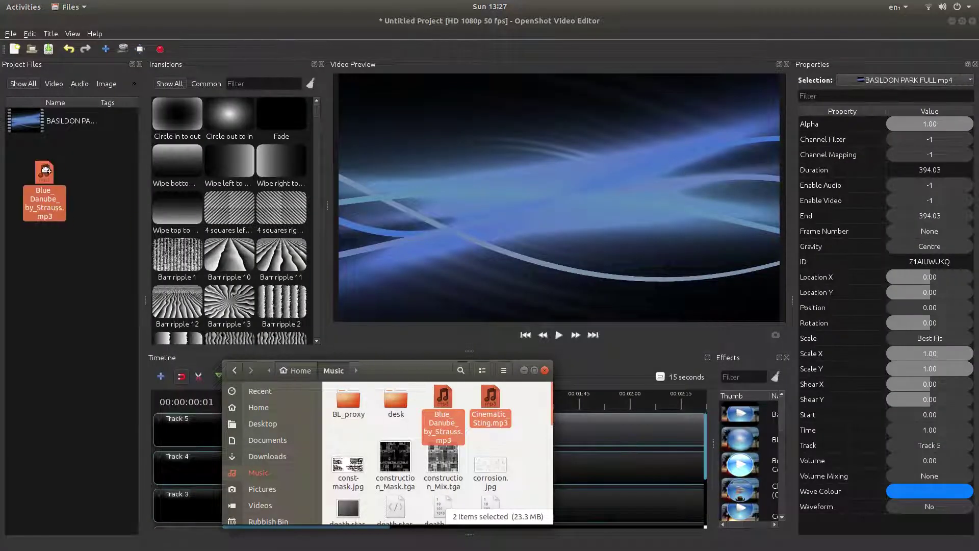
- Close the Files window to return to the OpenShot project
left_click(544, 371)
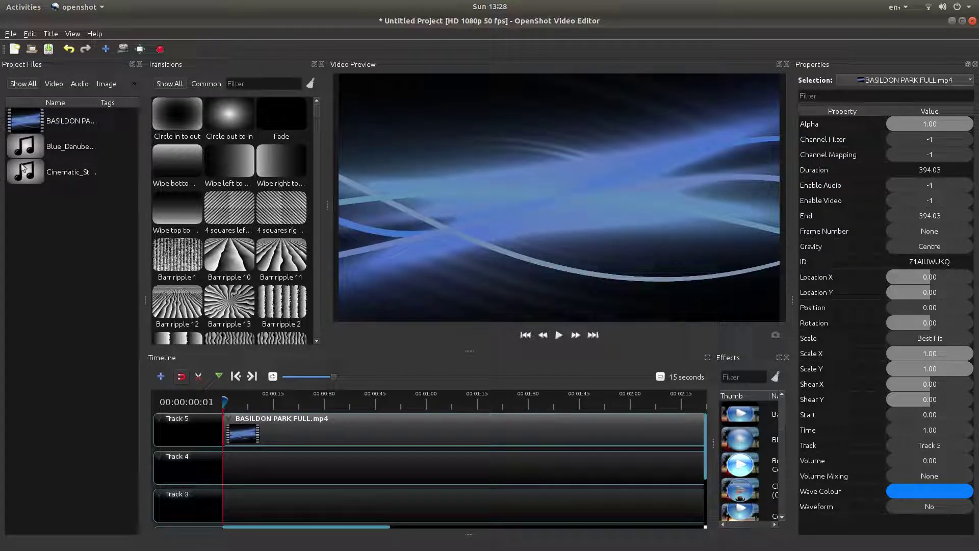
- Place Cinematic_Sting at the start of Track 4, preview, and park the playhead at the title
left_click_drag(13, 178, 338, 457)
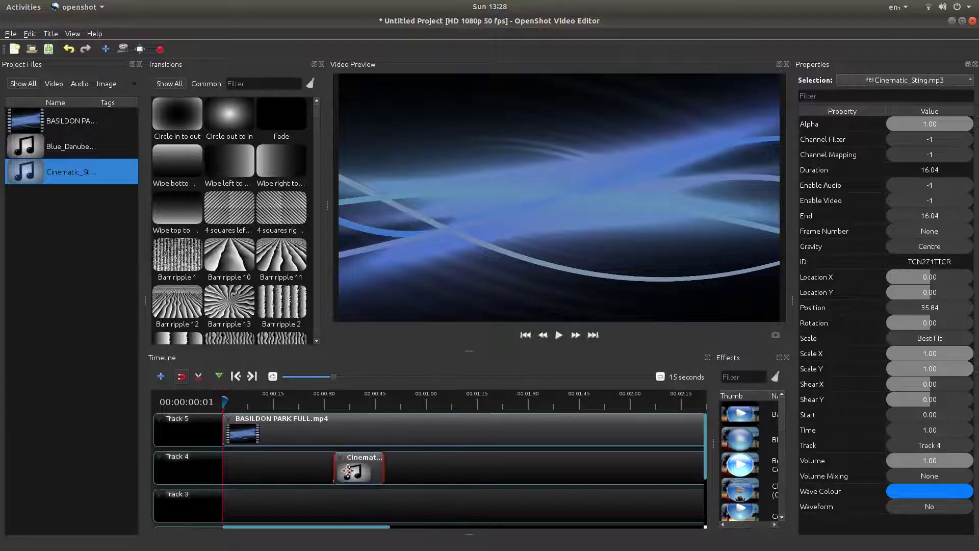
left_click_drag(337, 456, 235, 470)
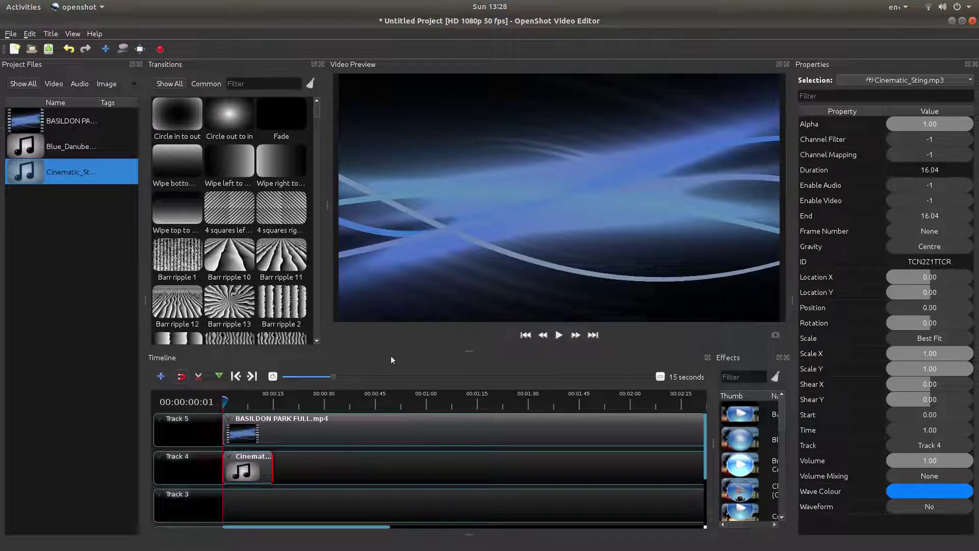
left_click(558, 335)
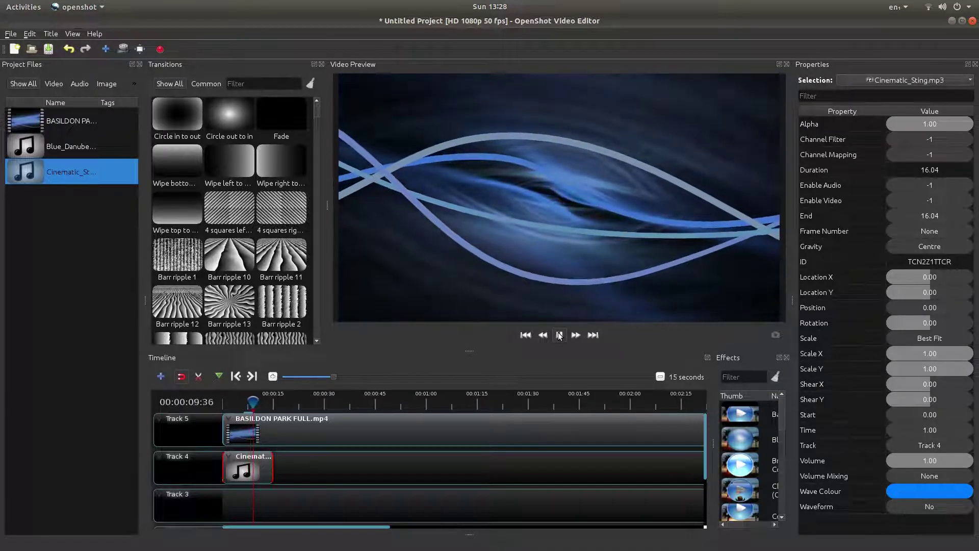
left_click(560, 335)
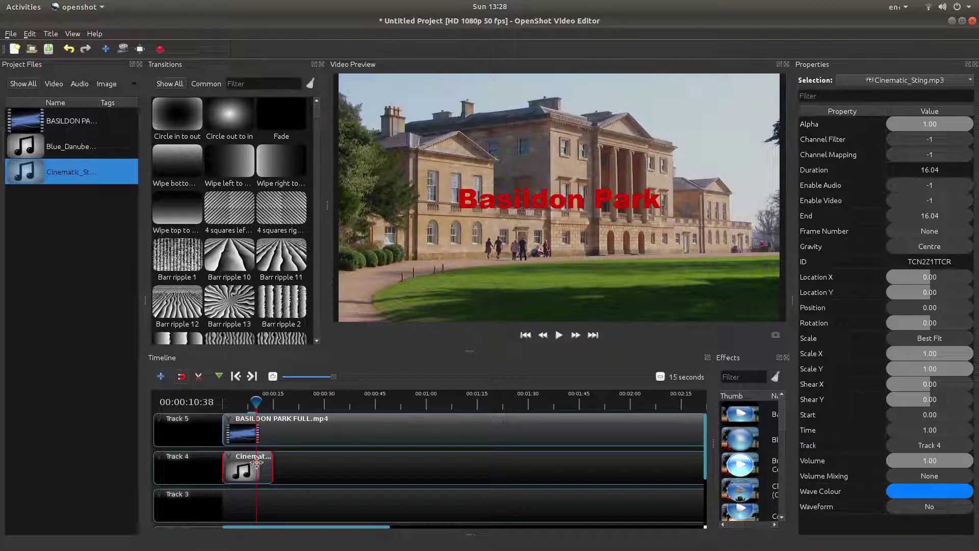
left_click_drag(253, 399, 254, 401)
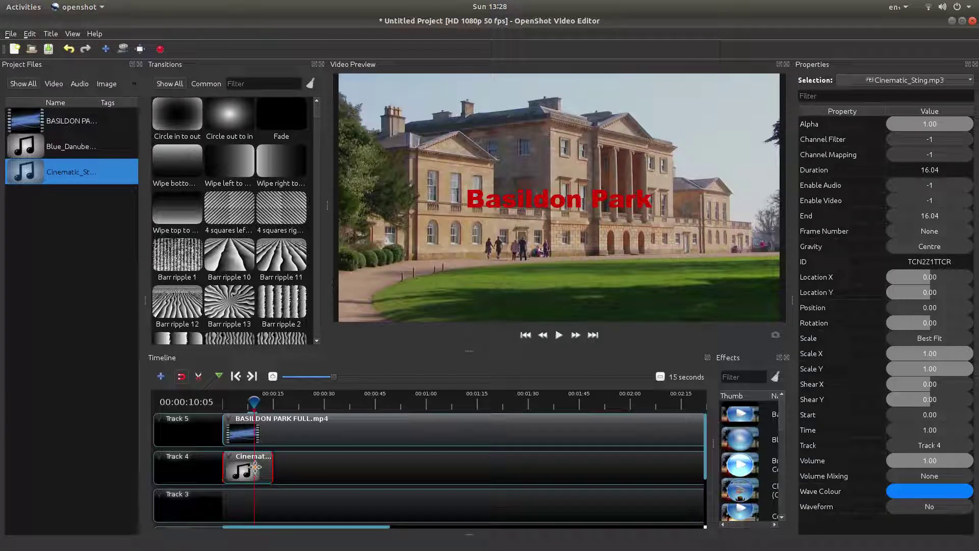
- Slice the Cinematic_Sting clip at the playhead, keeping the left side
right_click(255, 467)
mouse_move(277, 408)
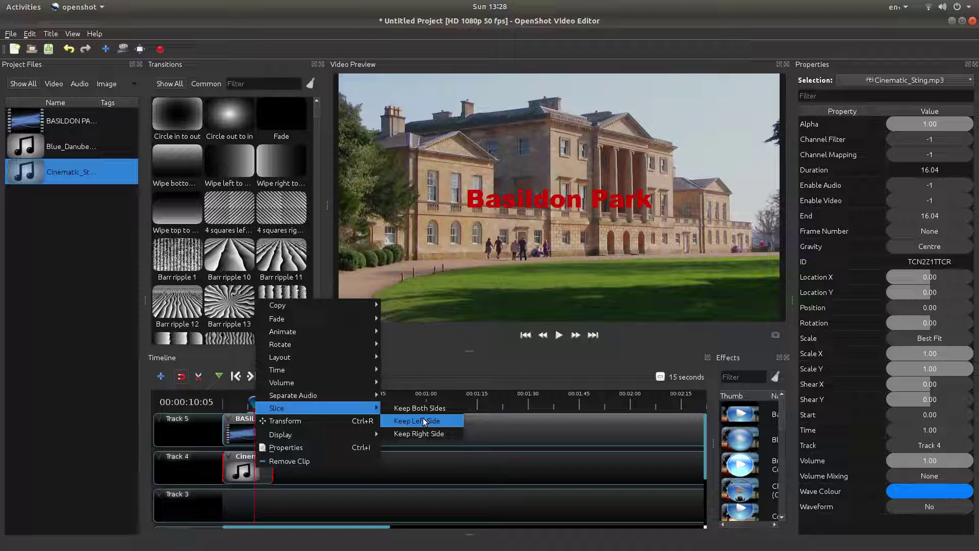
left_click(423, 422)
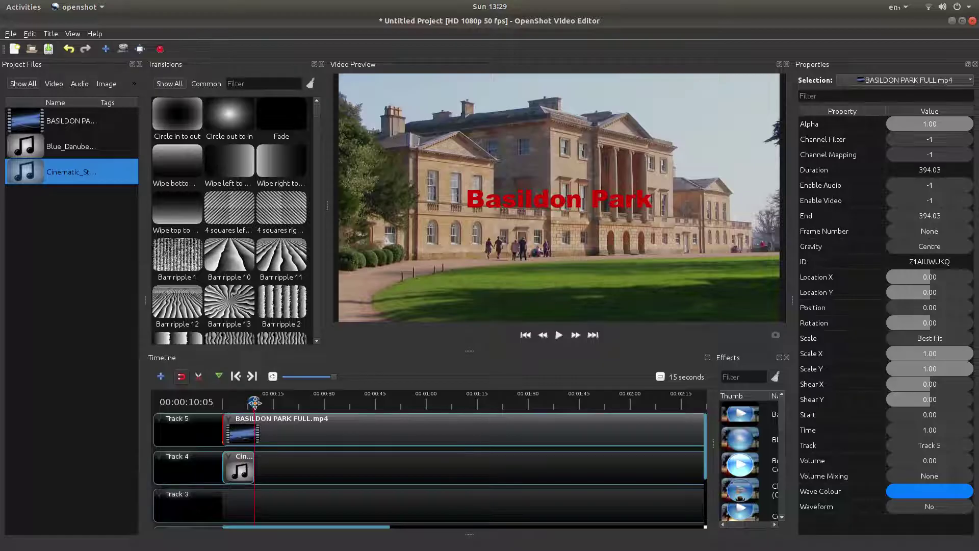
mouse_move(255, 401)
left_mouse_down()
mouse_move(219, 410)
mouse_move(232, 401)
mouse_move(218, 401)
left_mouse_up()
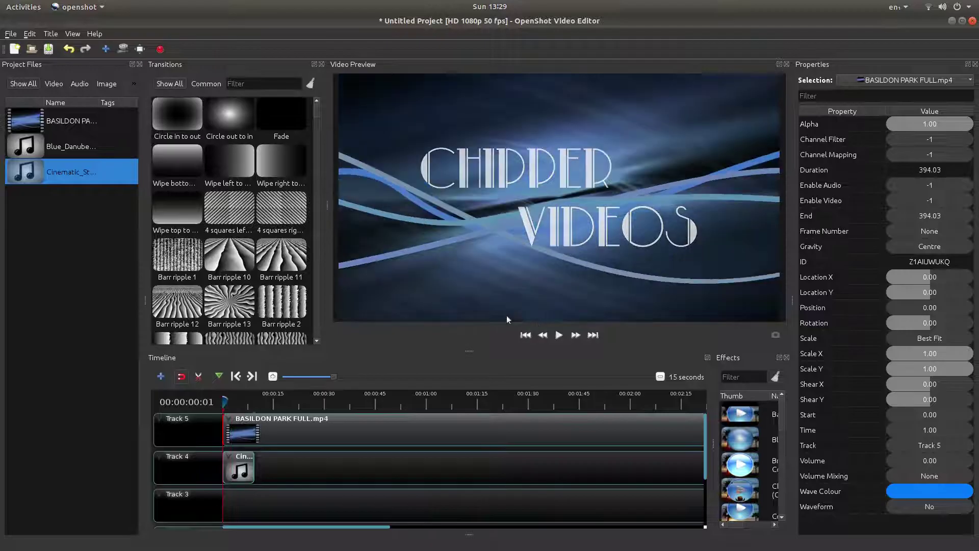
left_click(560, 339)
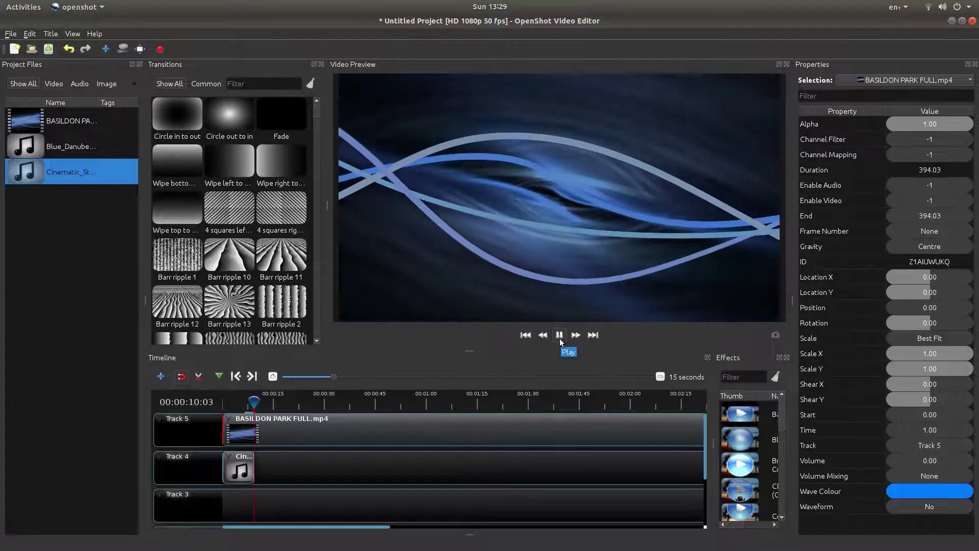
left_click(560, 338)
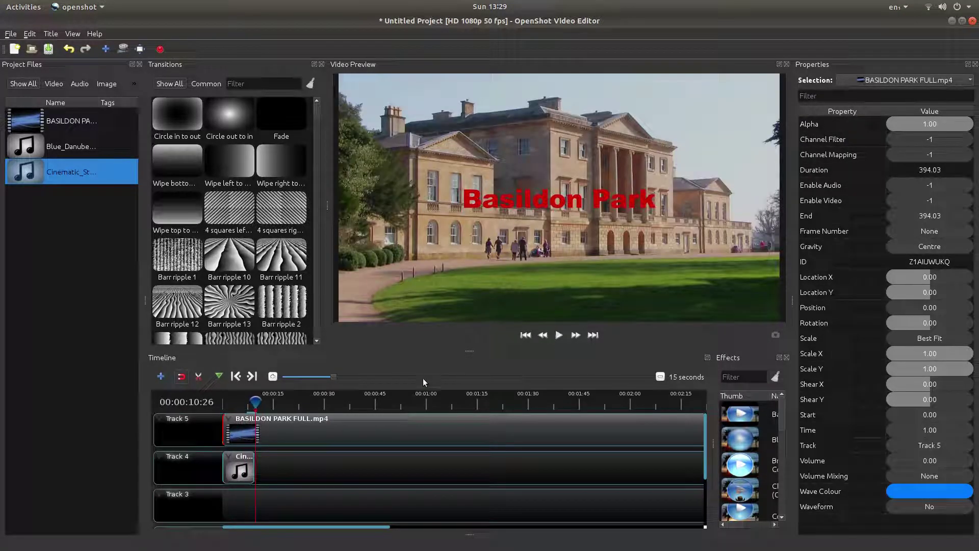
left_click(240, 462)
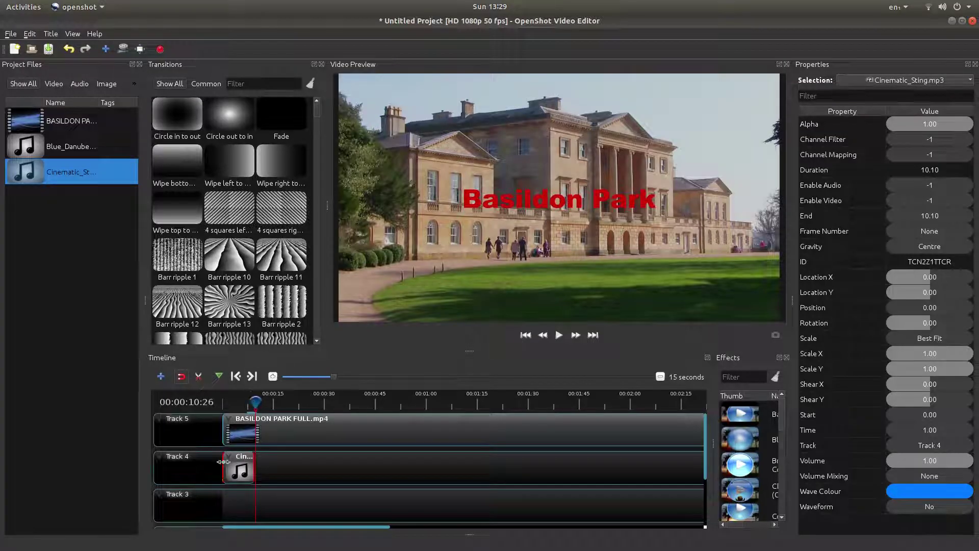
left_click(235, 377)
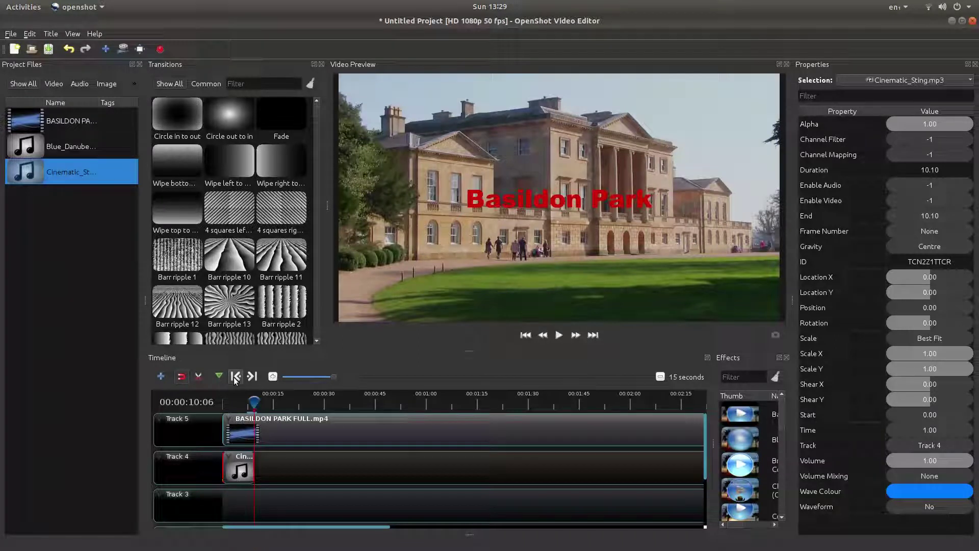
left_click(236, 377)
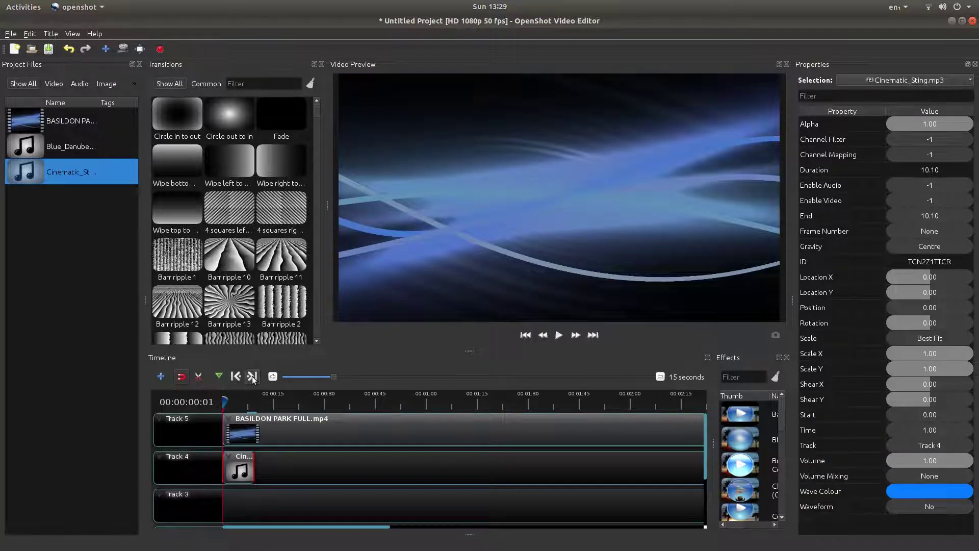
left_click(253, 377)
left_click(236, 377)
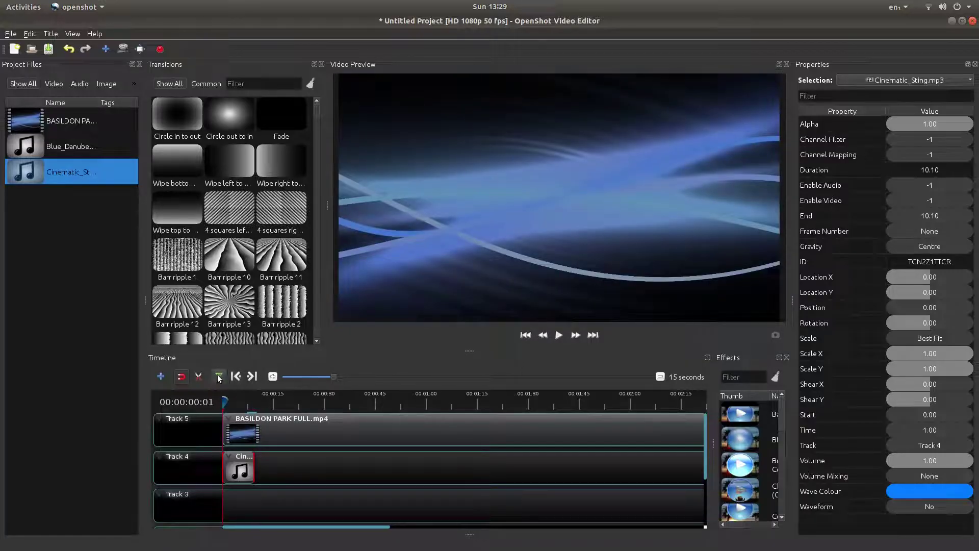
left_click(251, 377)
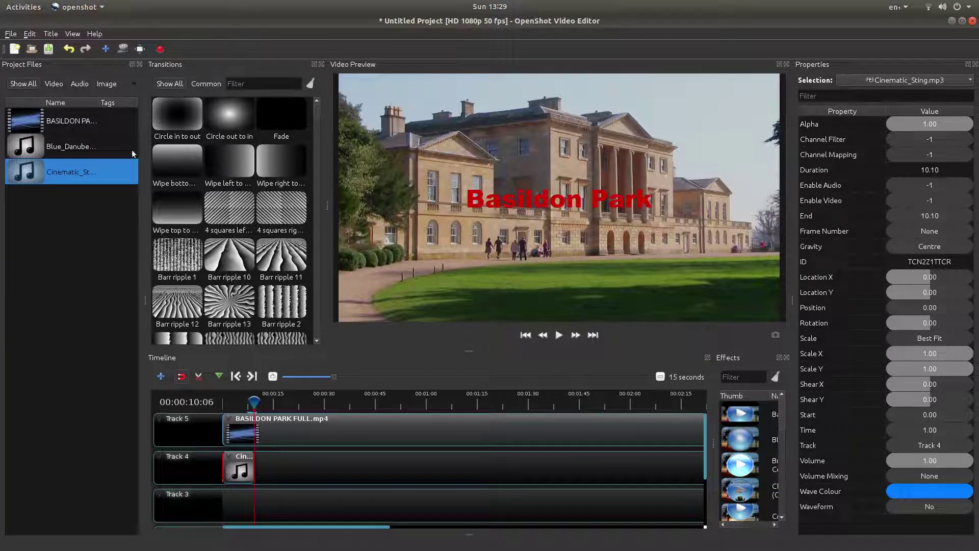
- Drop Blue_Danube_by_Strauss.mp3 onto Track 3 at 10.08 s, preview it, and return to the title
left_click_drag(37, 151, 291, 114)
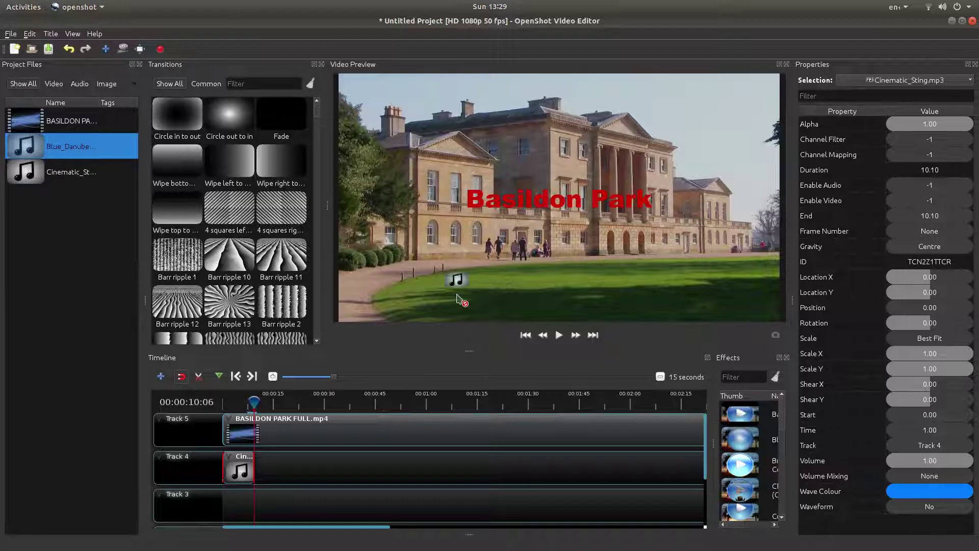
mouse_move(456, 299)
left_mouse_down()
mouse_move(468, 503)
mouse_move(337, 497)
left_mouse_up()
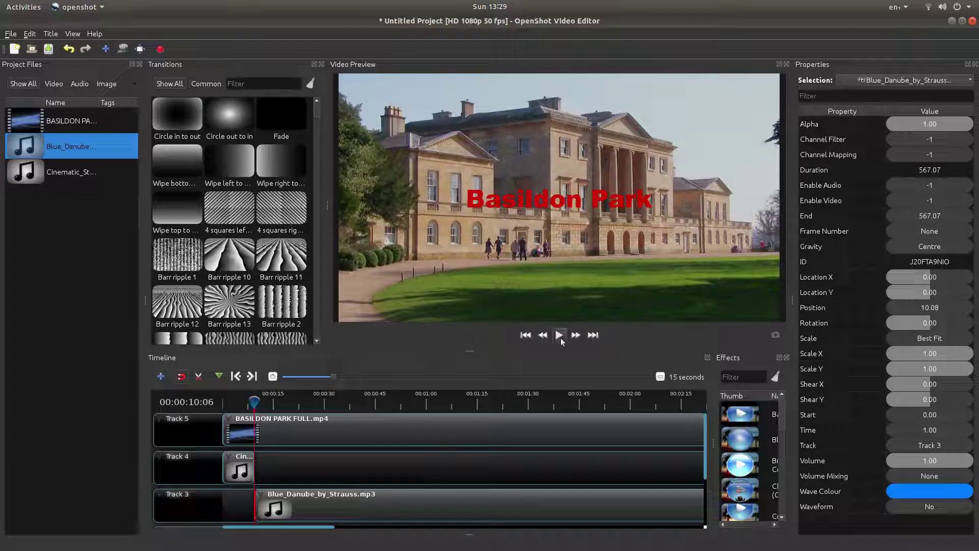
left_click(561, 337)
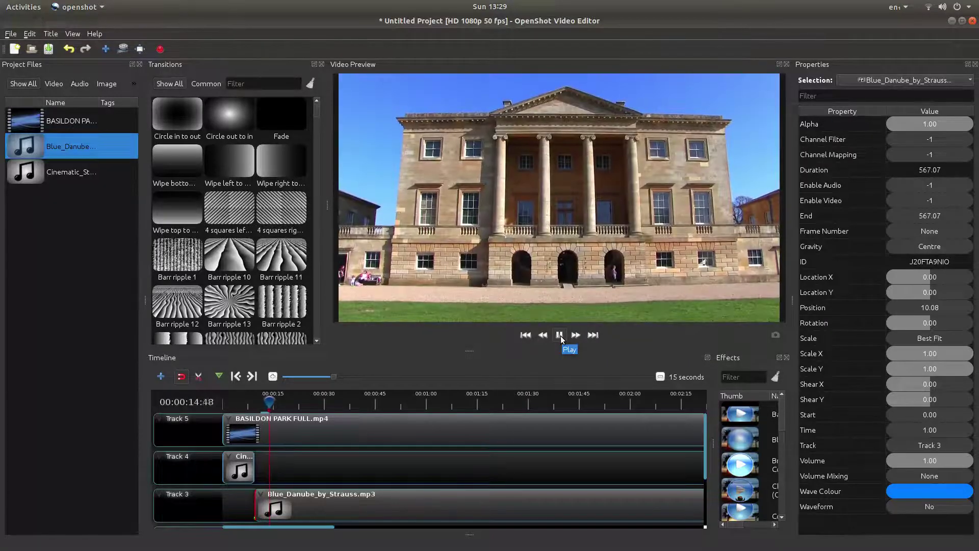
left_click(561, 337)
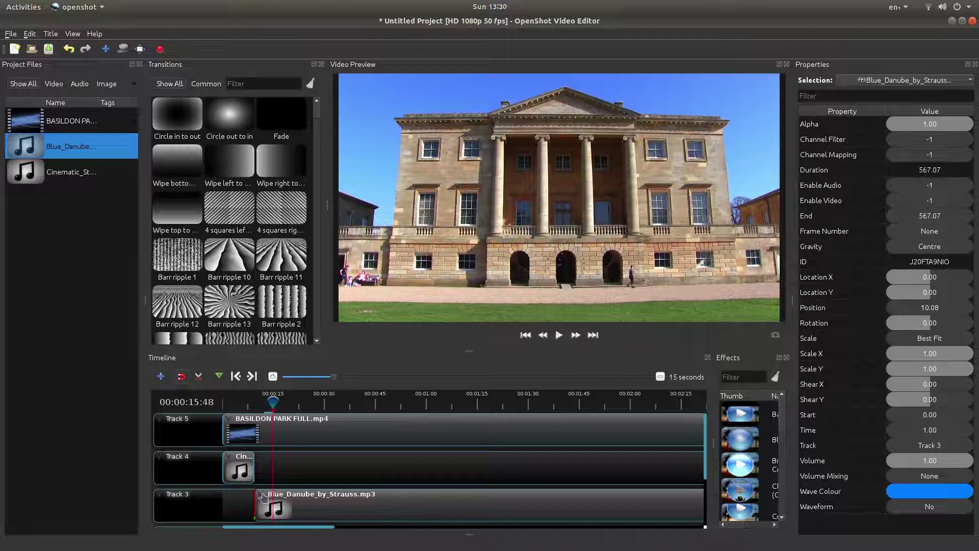
left_click_drag(273, 402, 262, 402)
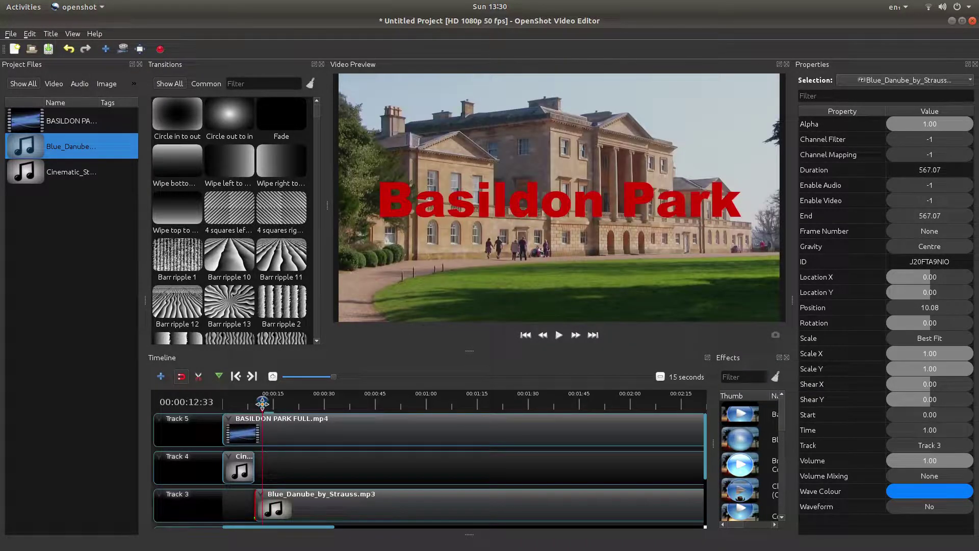
right_click(262, 503)
mouse_move(285, 444)
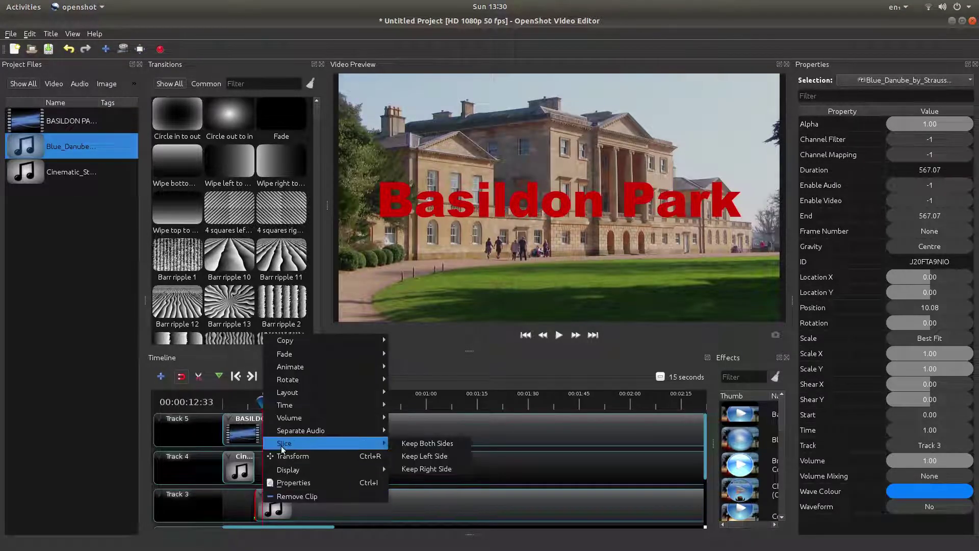
- Keep Blue_Danube's right side after slicing, then snap it to the sting clip's end
left_click(441, 471)
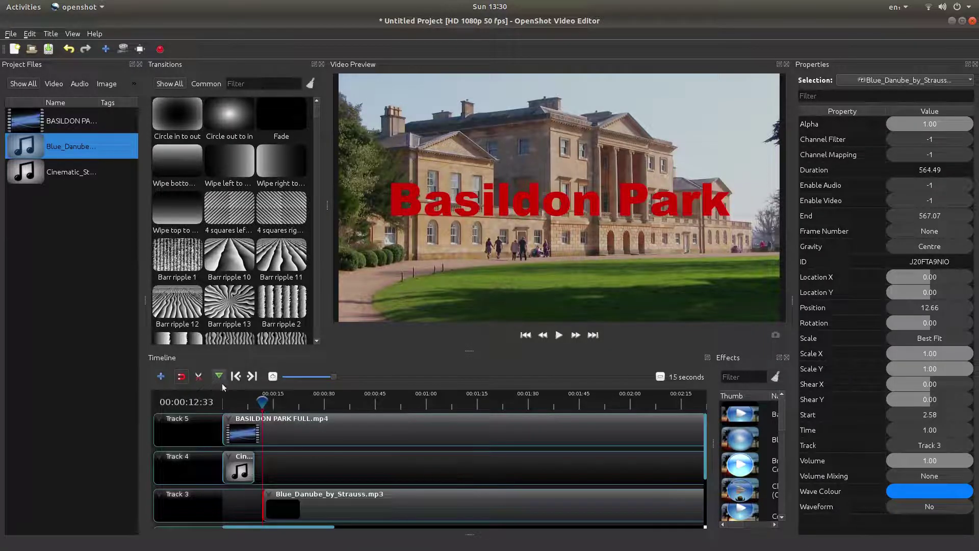
left_click(242, 467)
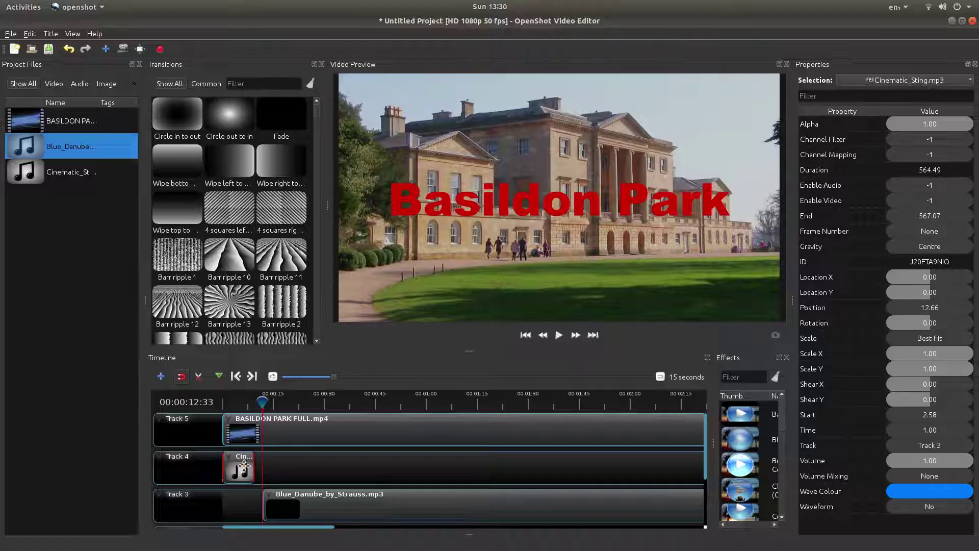
left_click(237, 380)
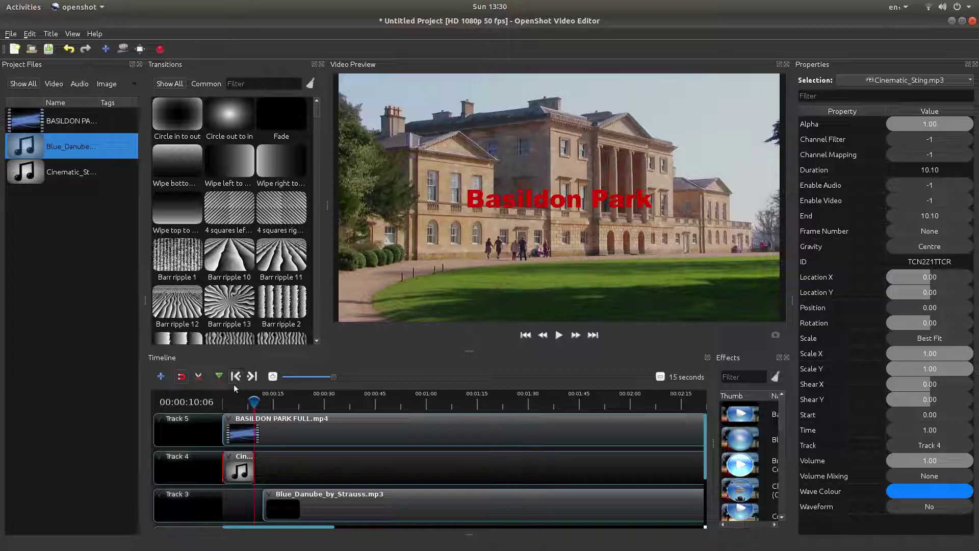
left_click_drag(340, 495, 331, 494)
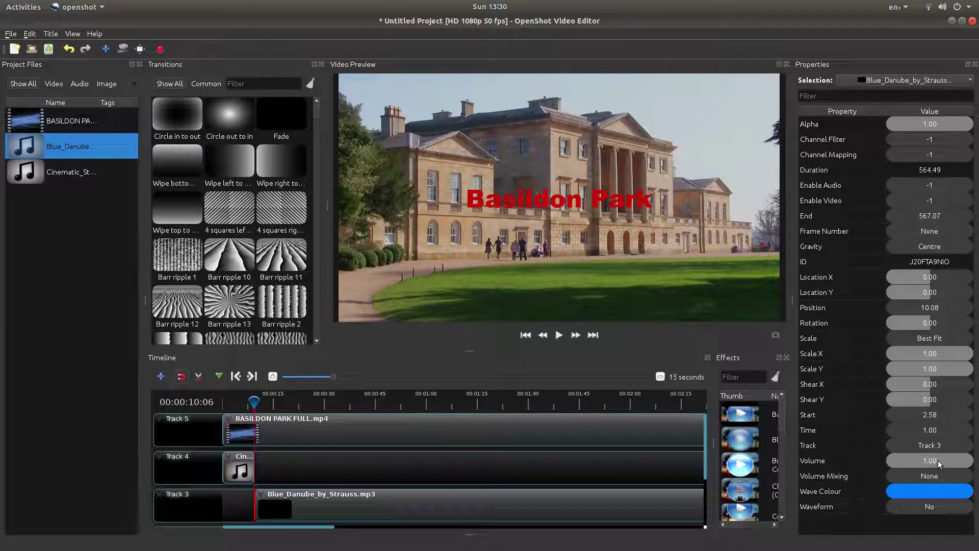
- Insert a 1.00 Volume keyframe on Blue_Danube and set its interpolation to Linear
right_click(924, 461)
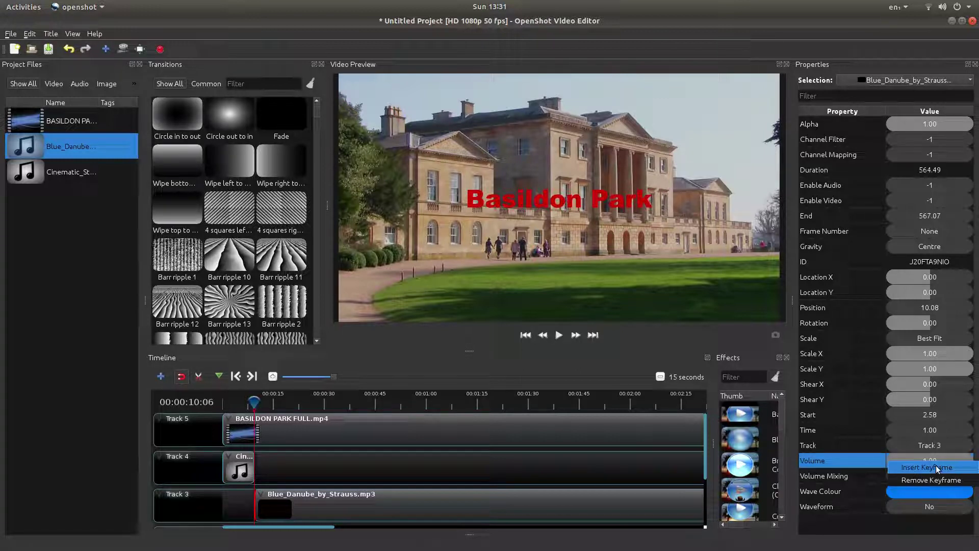
left_click(938, 468)
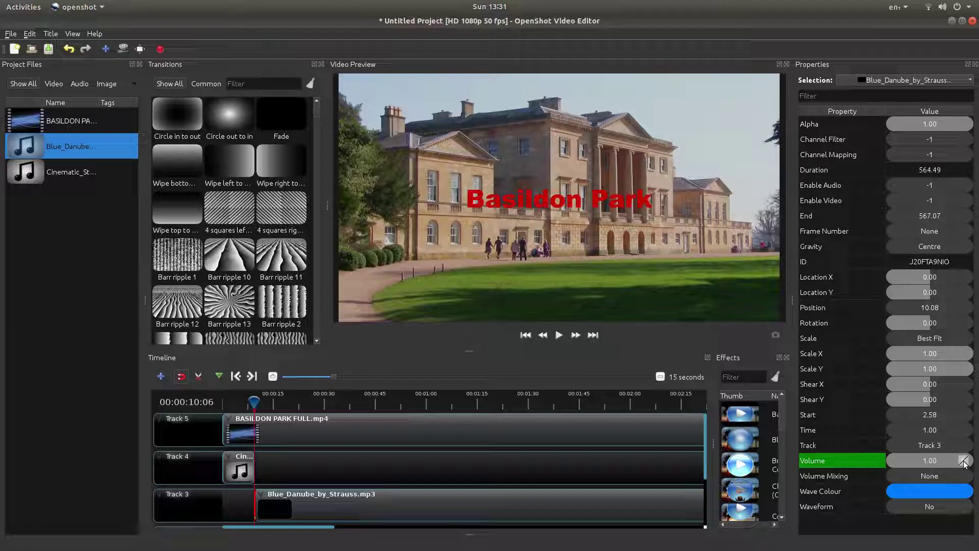
right_click(962, 463)
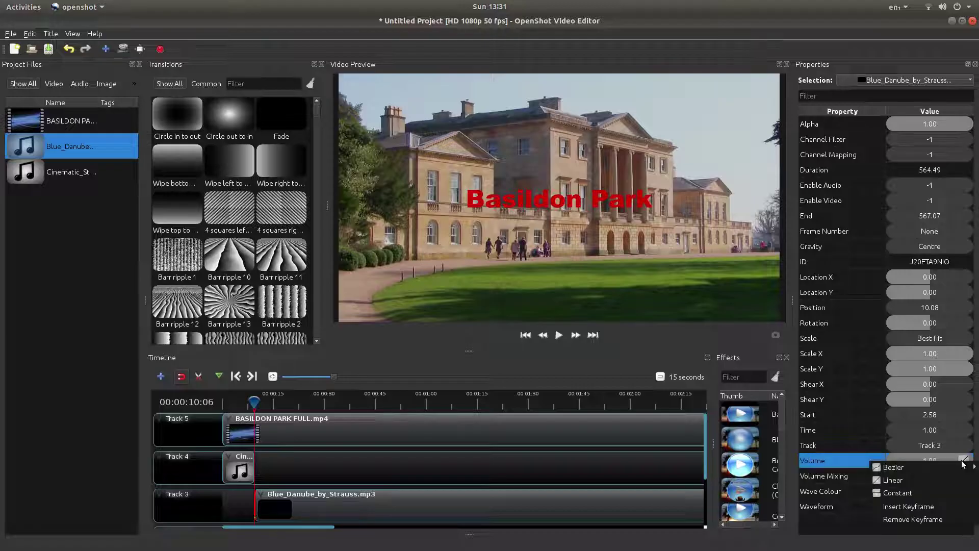
left_click(888, 481)
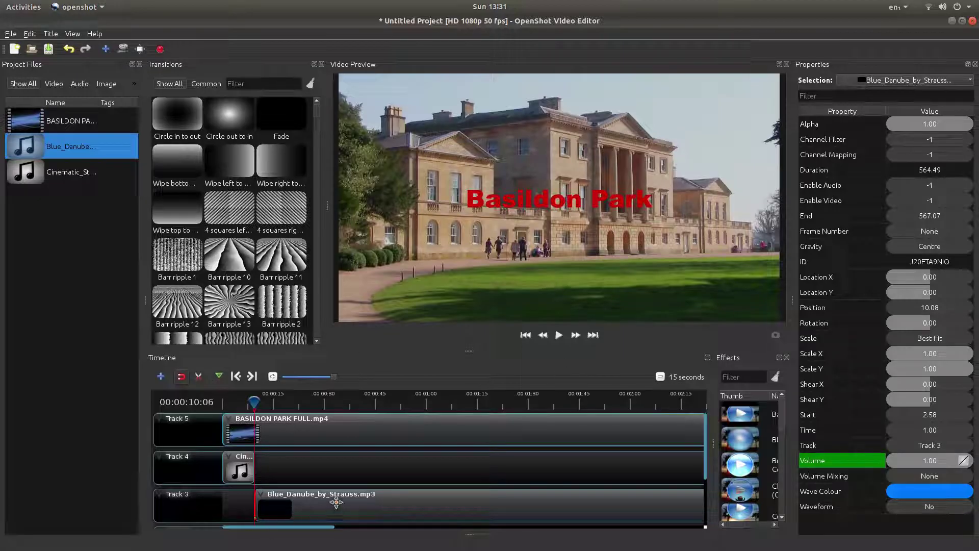
- Move the playhead to the end of the BASILDON PARK FULL.mp4 clip
left_click(252, 376)
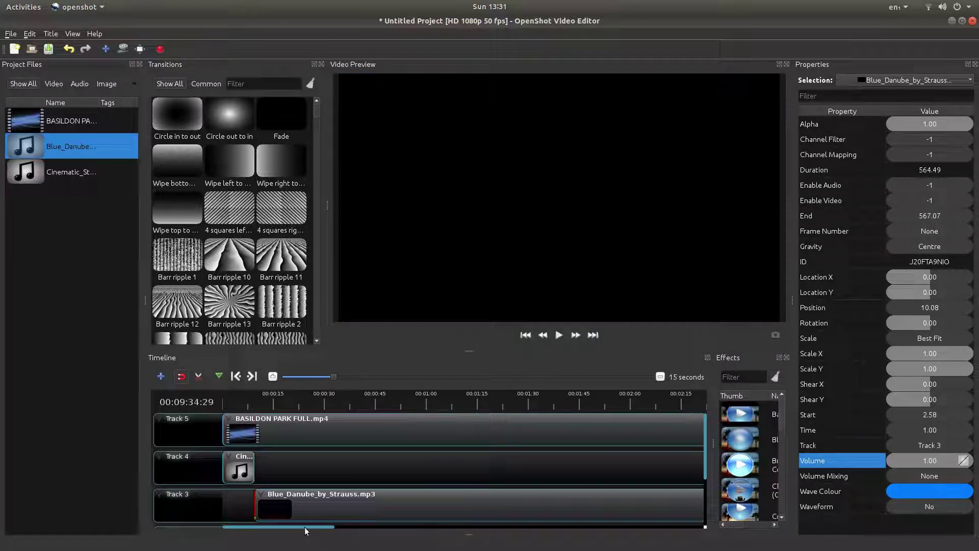
mouse_move(305, 527)
left_mouse_down()
mouse_move(595, 527)
mouse_move(571, 532)
left_mouse_up()
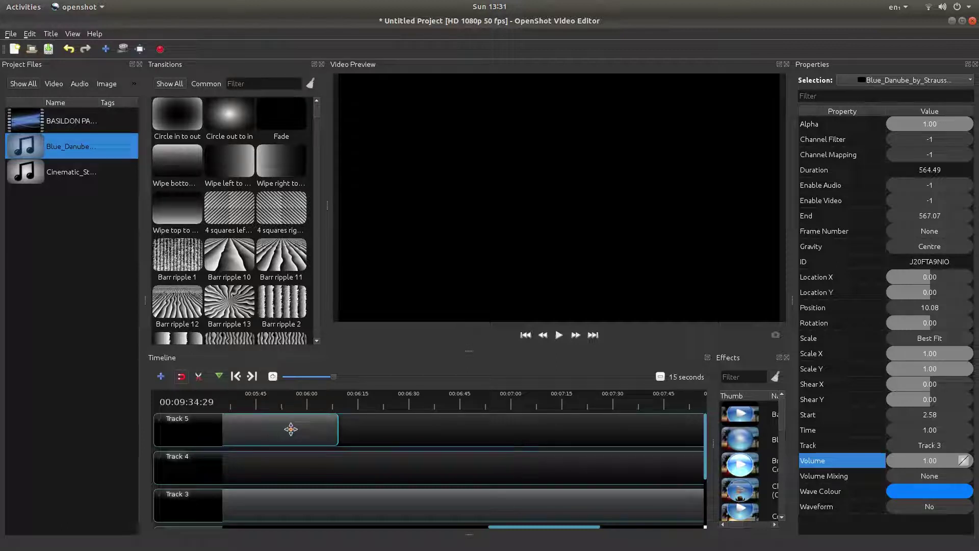
left_click(291, 429)
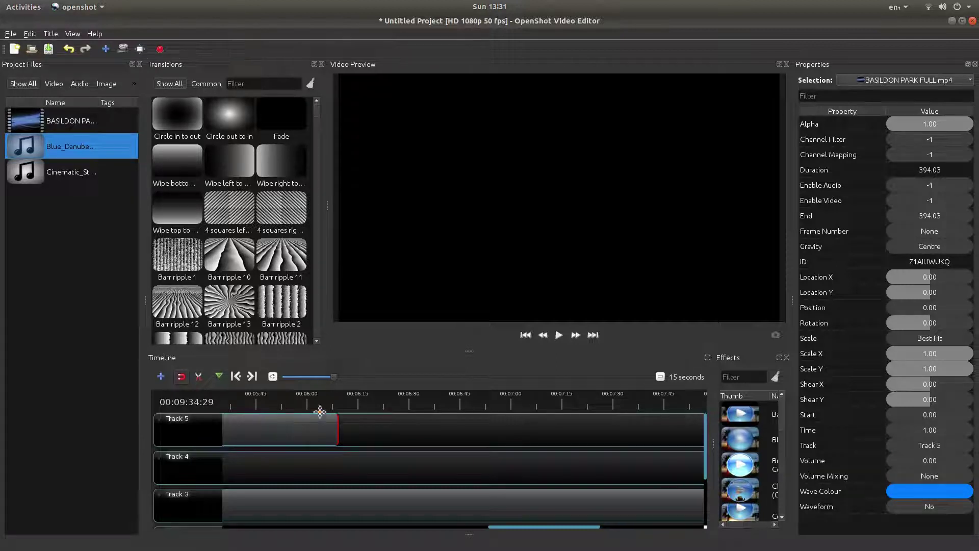
left_click(233, 377)
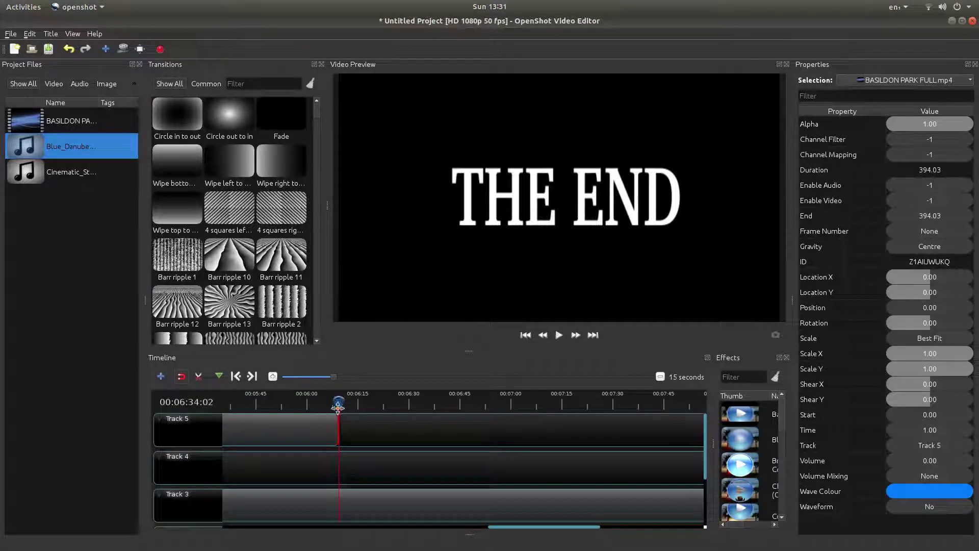
- Slice Blue_Danube there with Keep Left Side, leaving 383.96 seconds, and pull the playhead back
left_click_drag(340, 505, 351, 505)
left_click(351, 505)
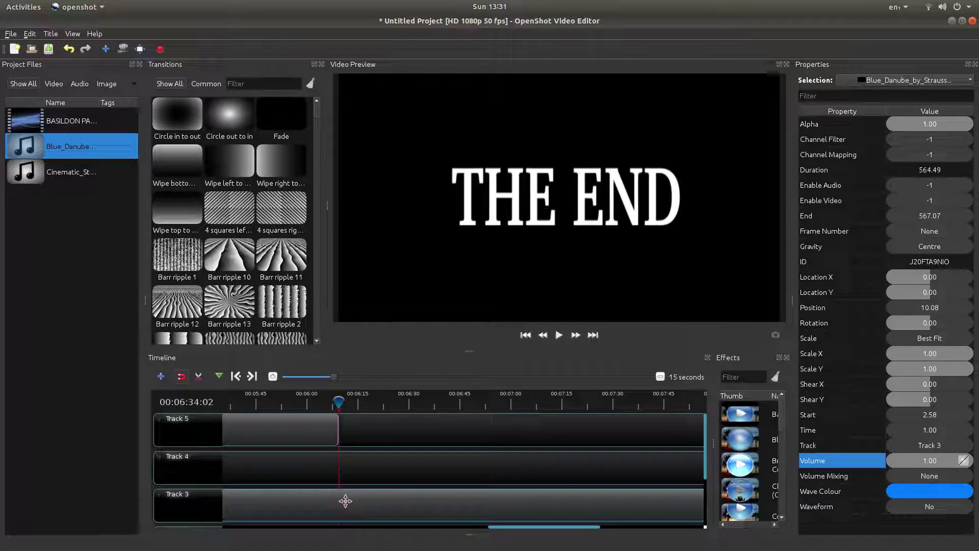
right_click(340, 499)
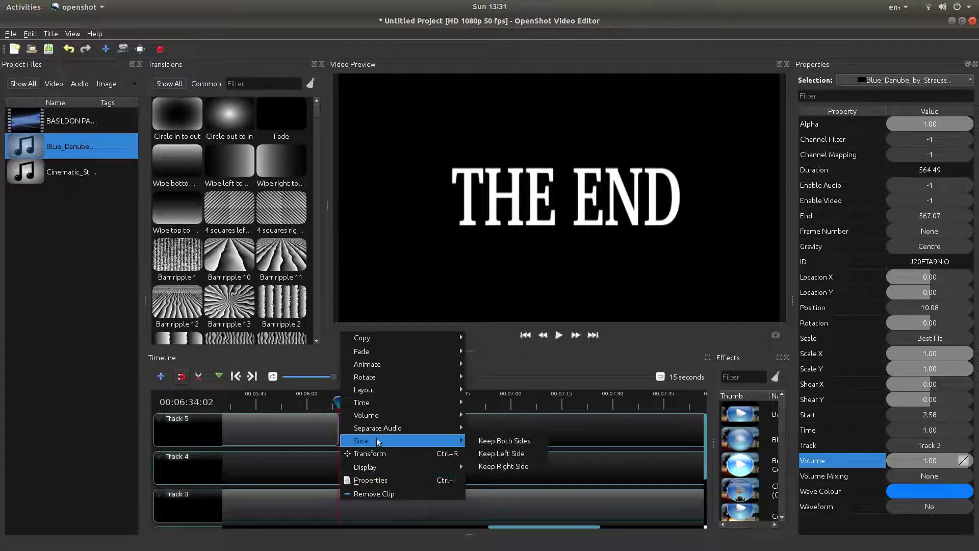
mouse_move(362, 440)
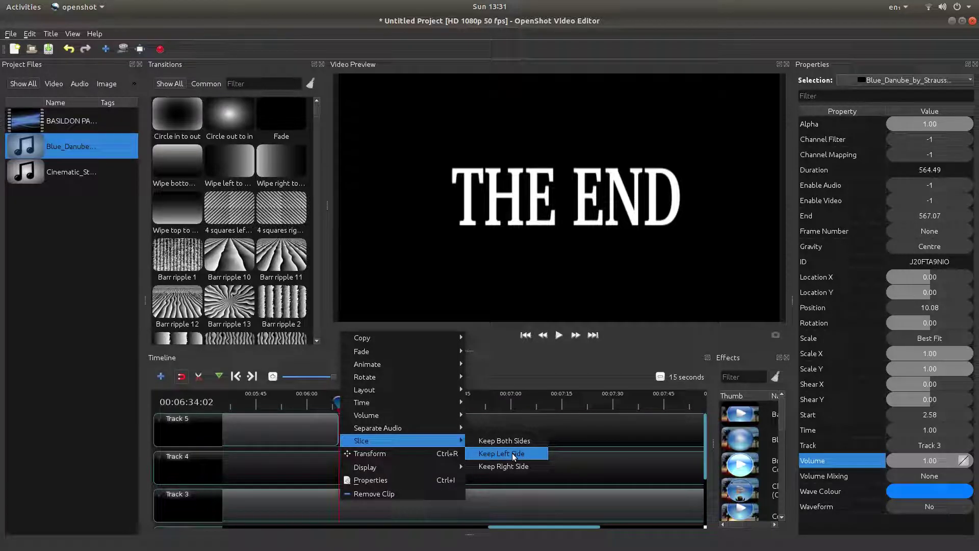
left_click(511, 455)
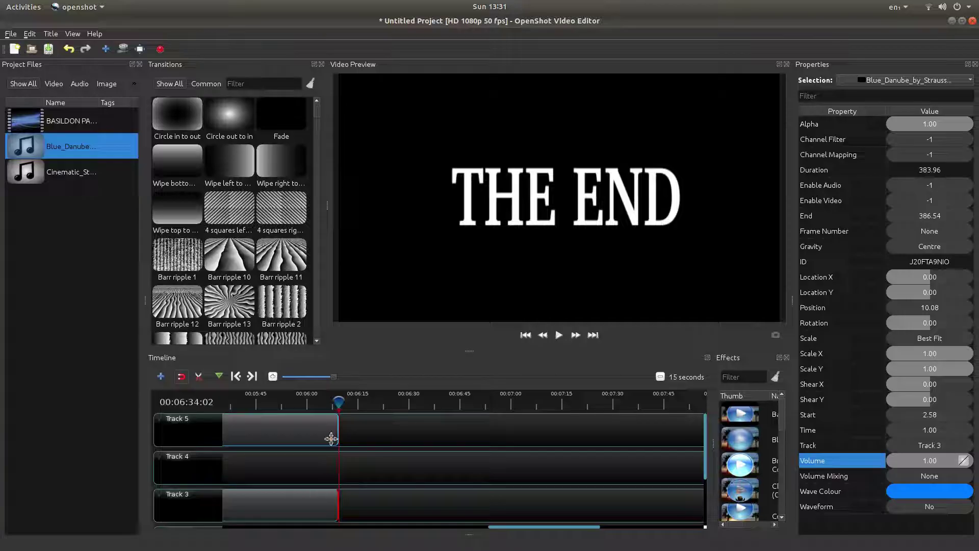
left_click_drag(335, 403, 296, 404)
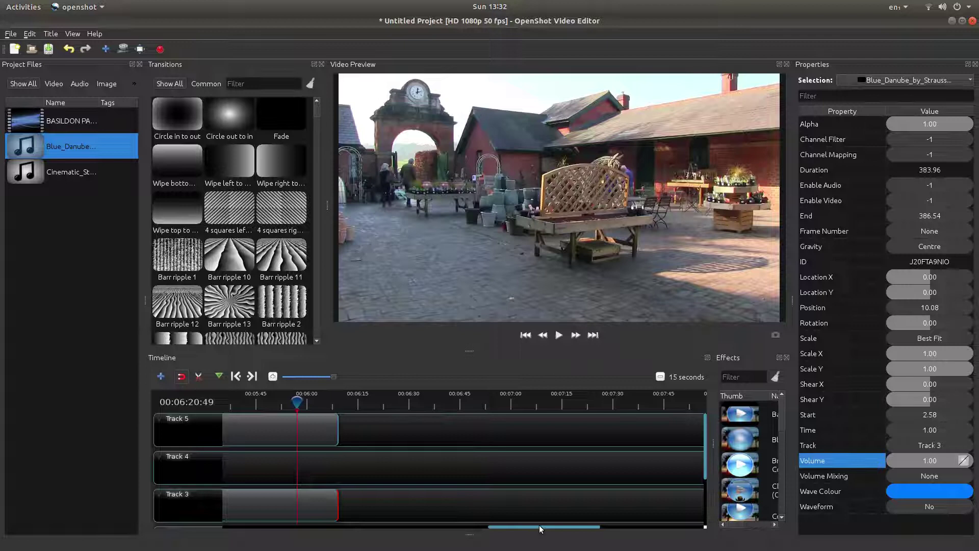
left_click_drag(539, 526, 494, 528)
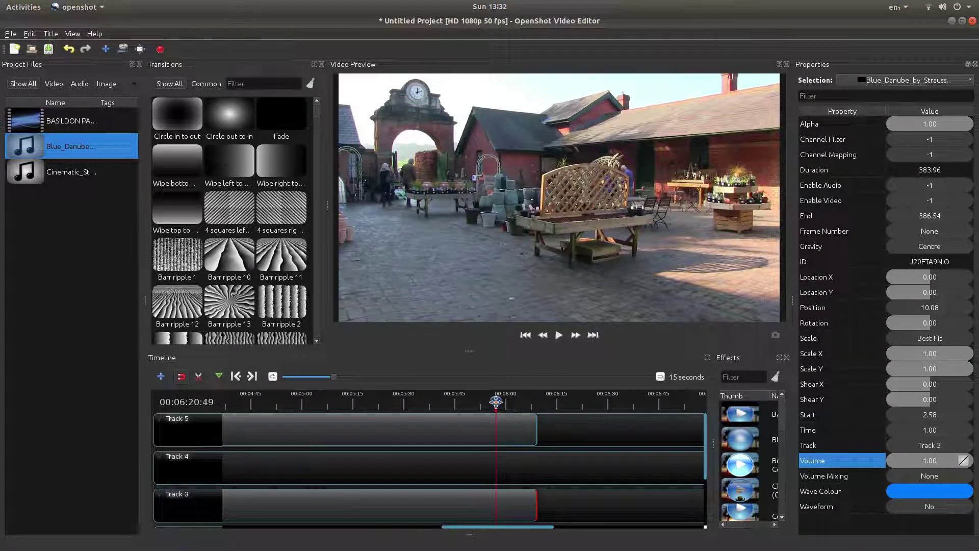
- Move the playhead to about 00:06:15, the fade-out start, and bring up Volume keyframe options
mouse_move(496, 402)
left_mouse_down()
mouse_move(465, 403)
mouse_move(538, 403)
mouse_move(511, 402)
left_mouse_up()
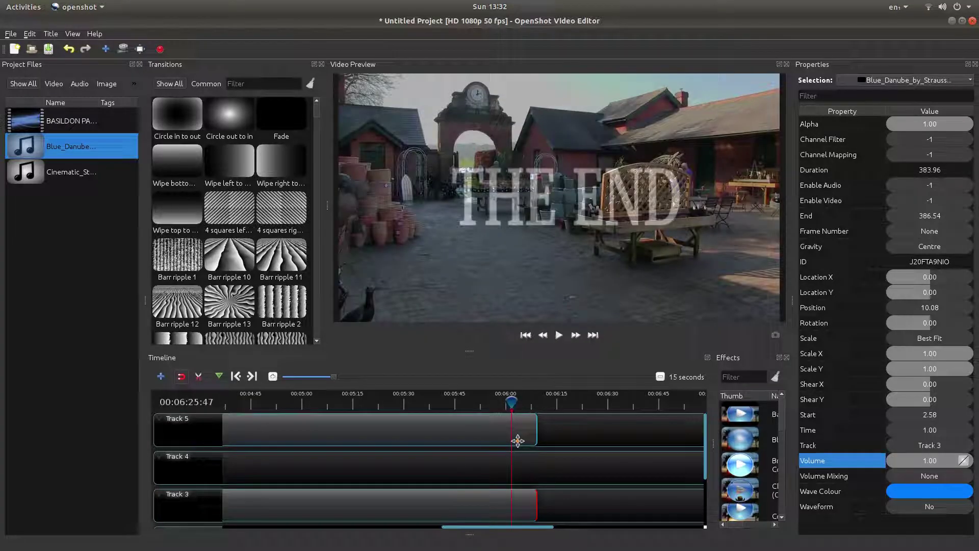
mouse_move(509, 403)
left_mouse_down()
mouse_move(456, 409)
mouse_move(479, 399)
left_mouse_up()
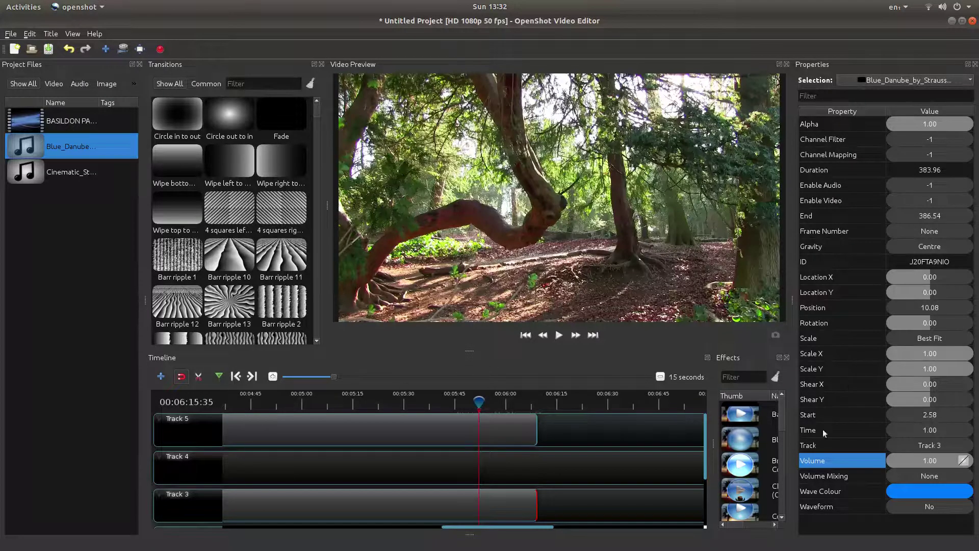
right_click(923, 462)
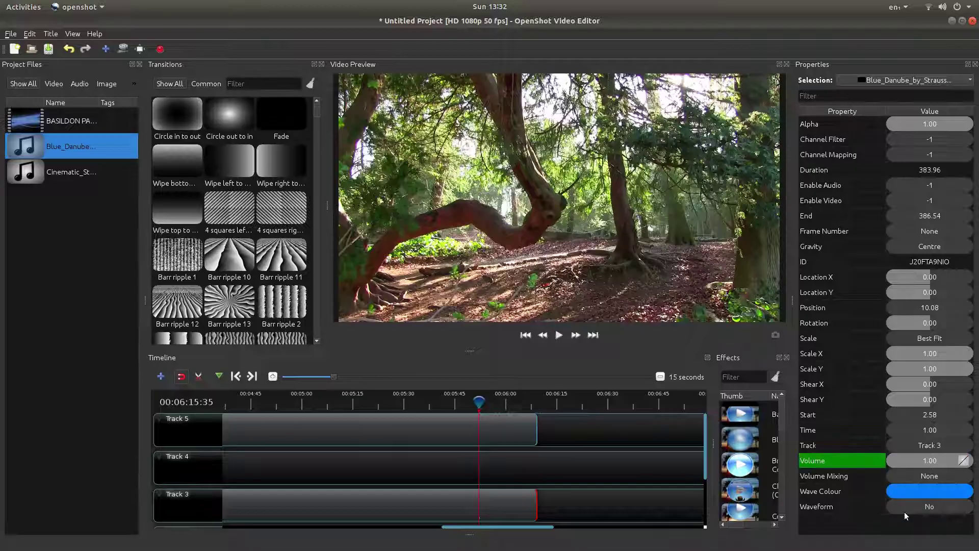
- Keyframe Blue_Danube's volume at full at 6:15 and at 0.00 at its end near 6:34
left_click(905, 513)
left_click(253, 377)
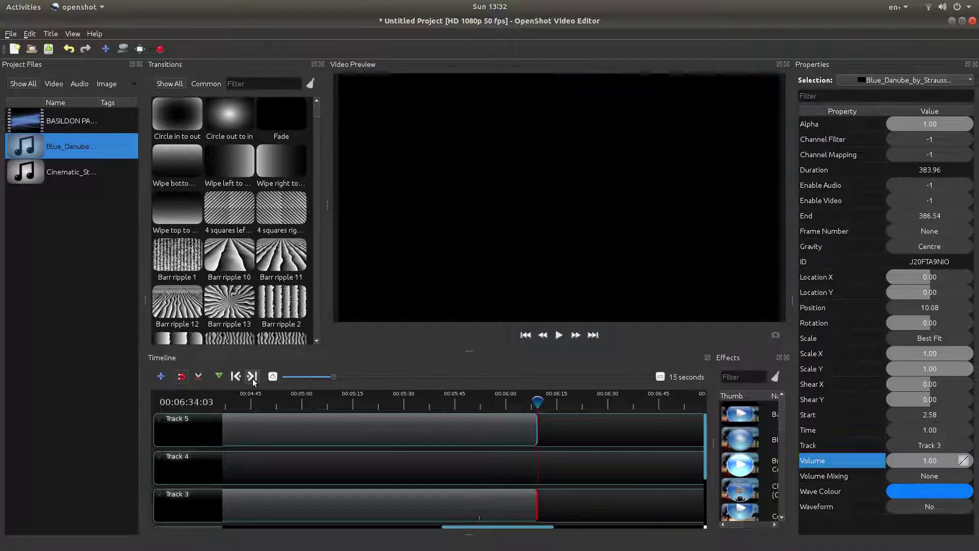
left_click_drag(943, 462, 872, 460)
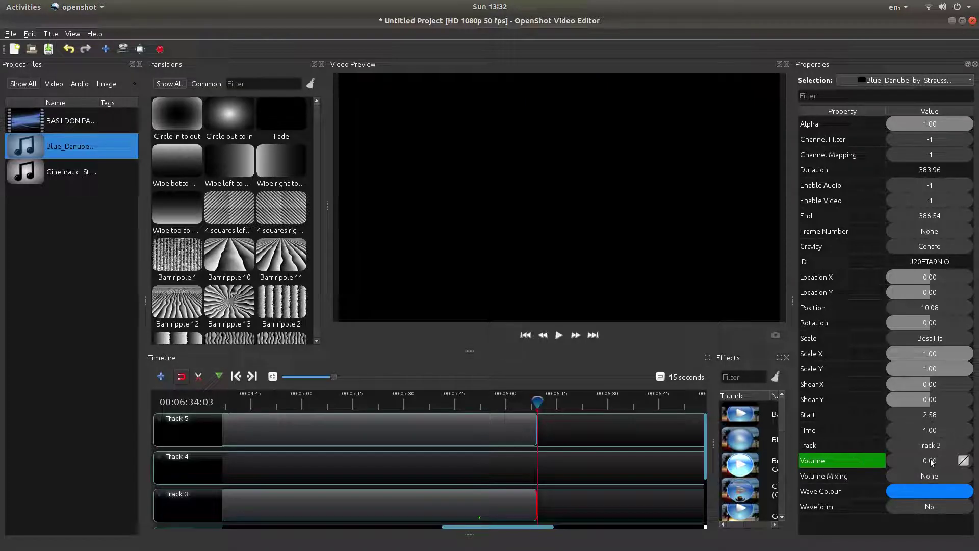
right_click(935, 459)
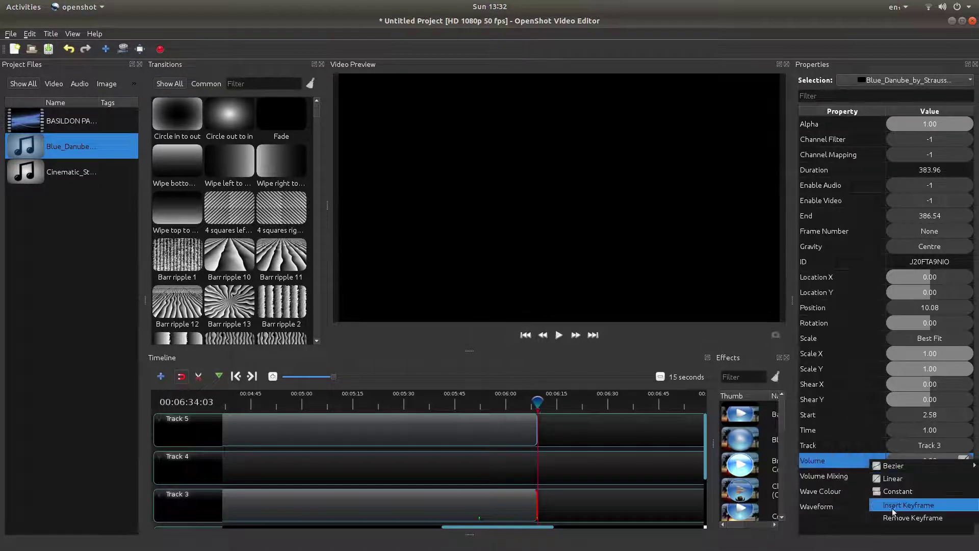
left_click(927, 506)
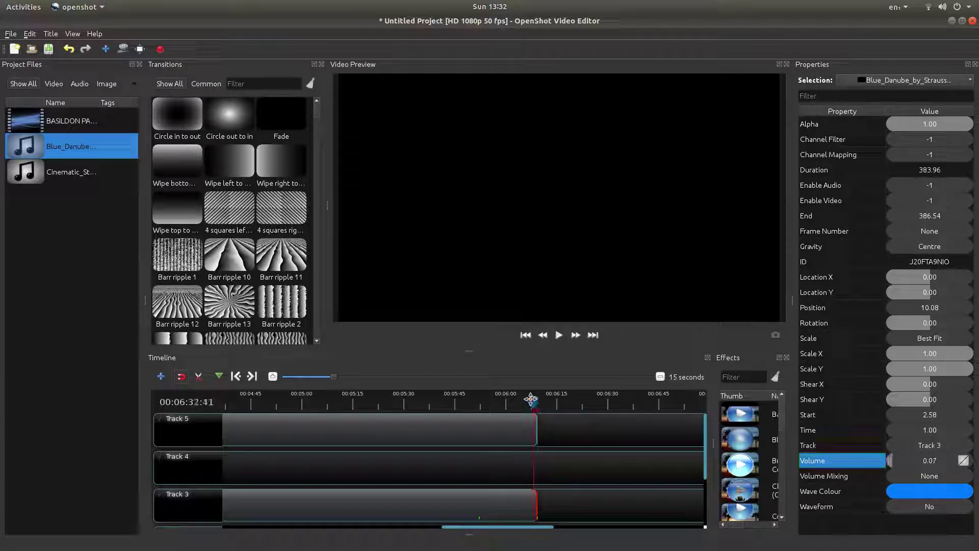
mouse_move(536, 399)
left_mouse_down()
mouse_move(476, 404)
mouse_move(506, 405)
left_mouse_up()
left_click(475, 408)
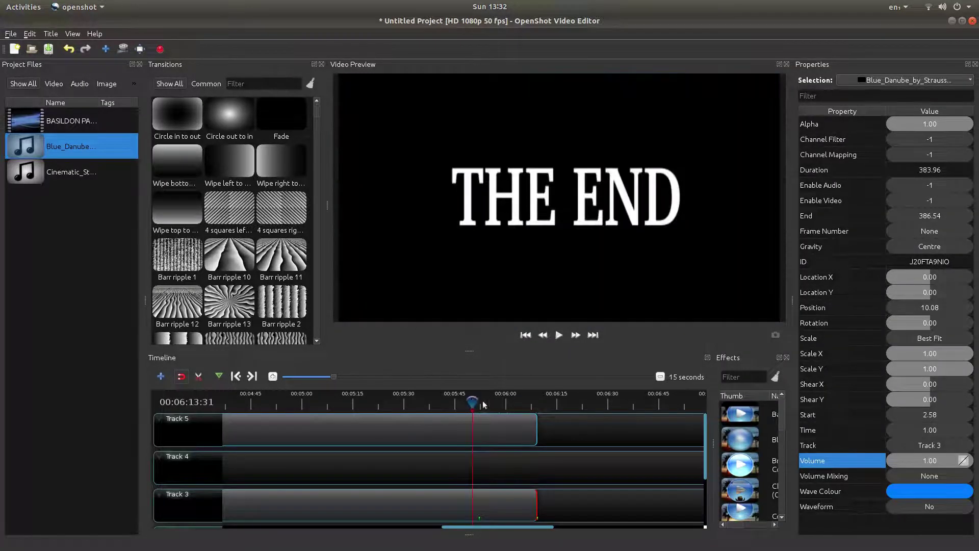
left_click_drag(475, 401, 476, 401)
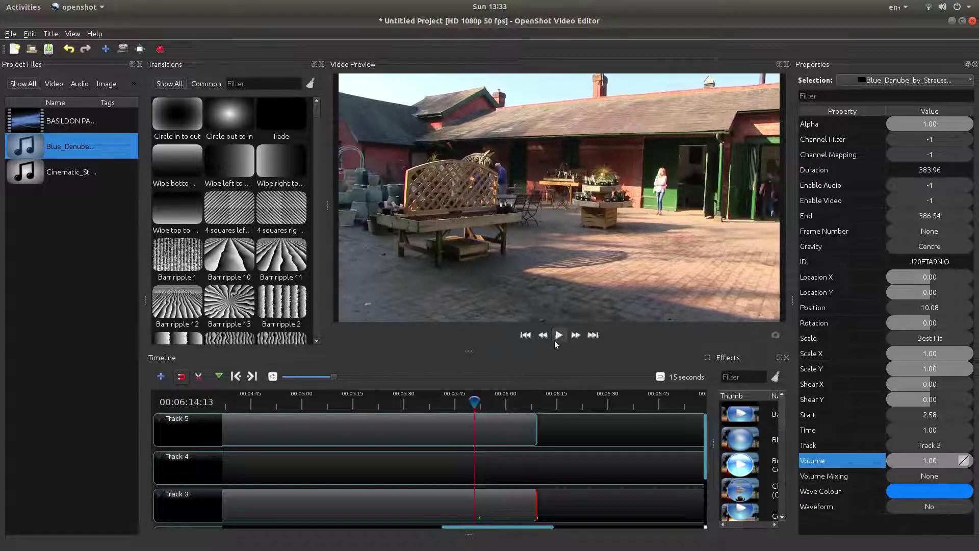
left_click(557, 336)
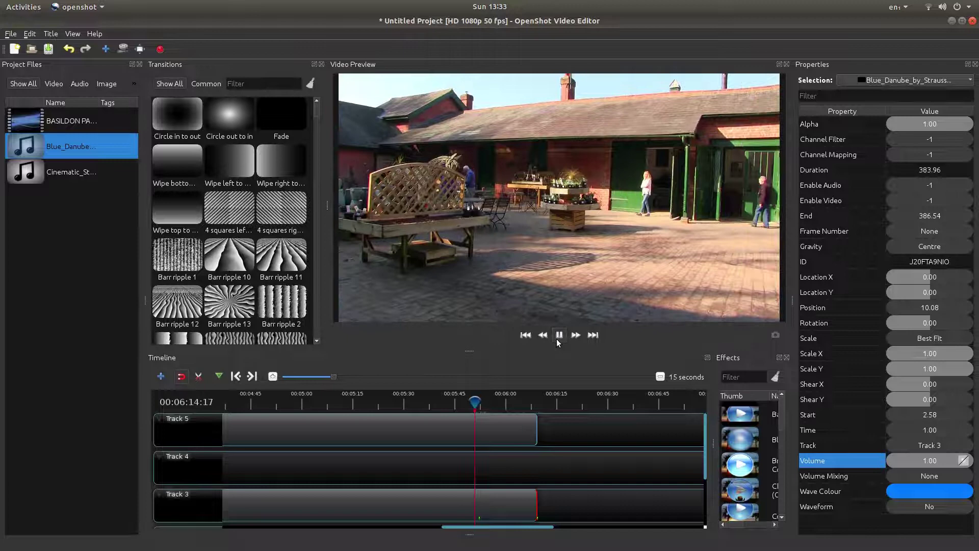